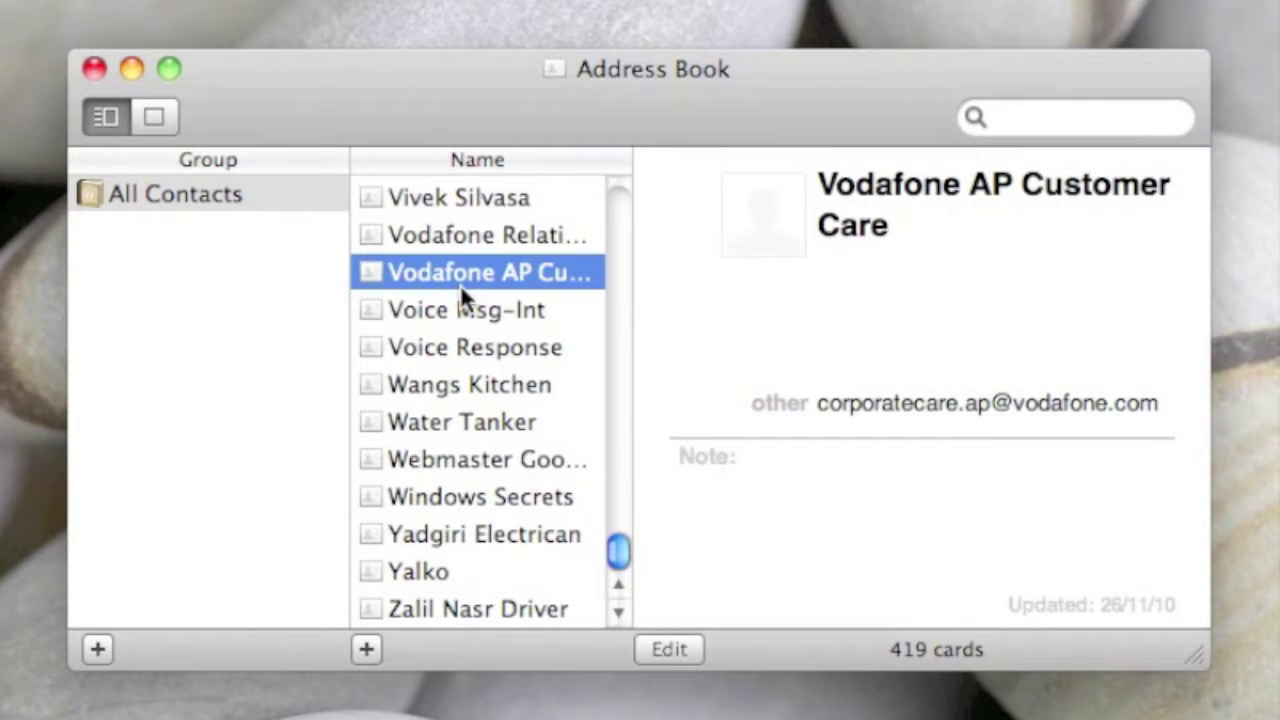
Step: Export all 419 contacts as a vCard named backup_vCards to the Desktop
key(super+a)
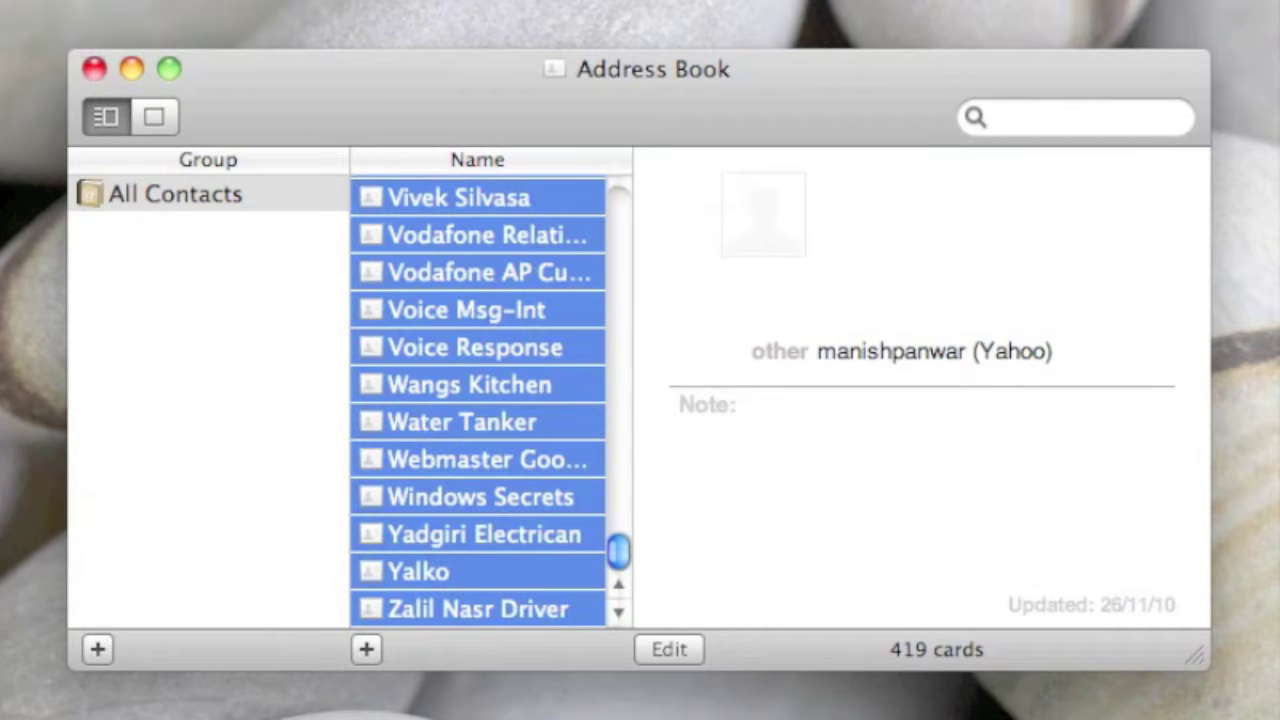
mouse_move(147, 55)
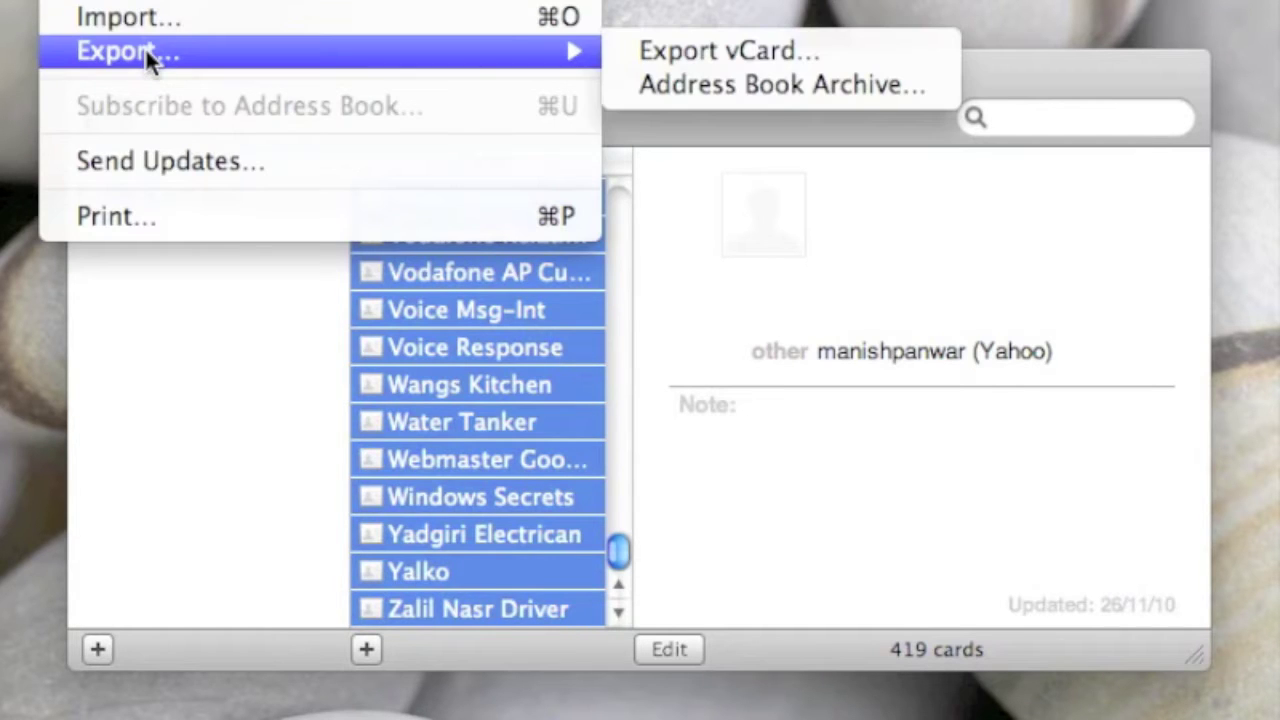
click(652, 56)
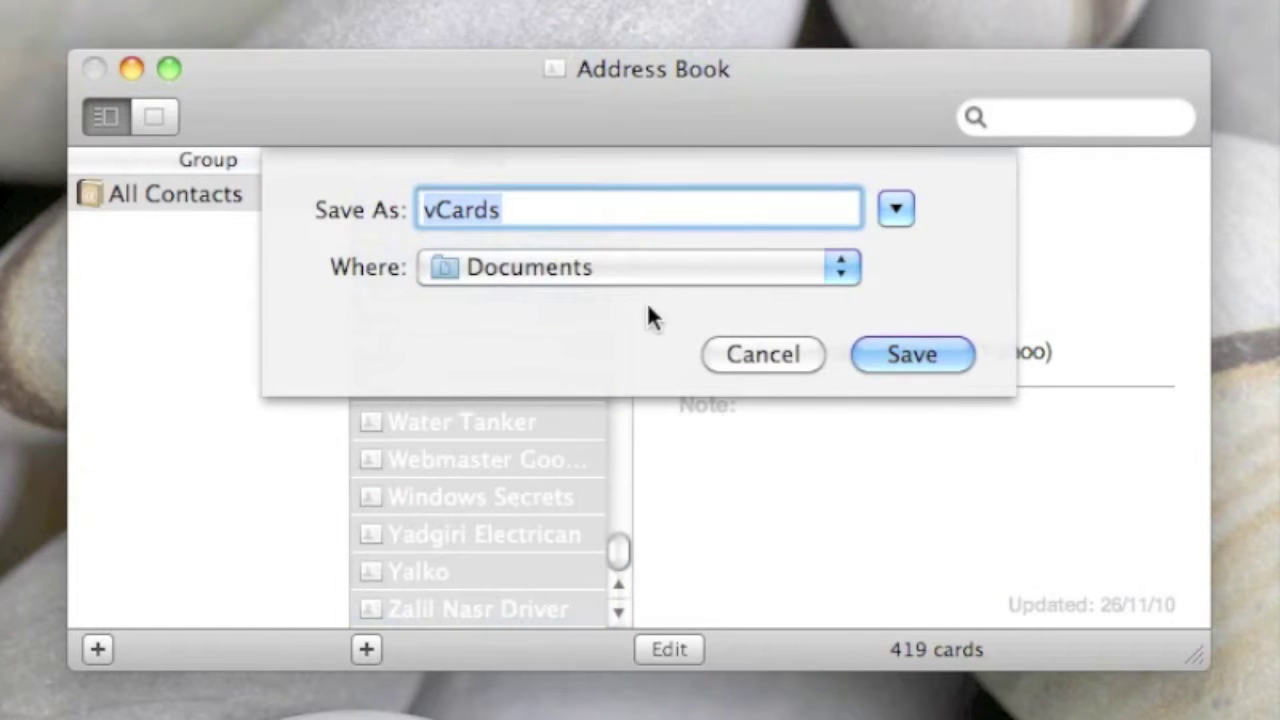
click(659, 268)
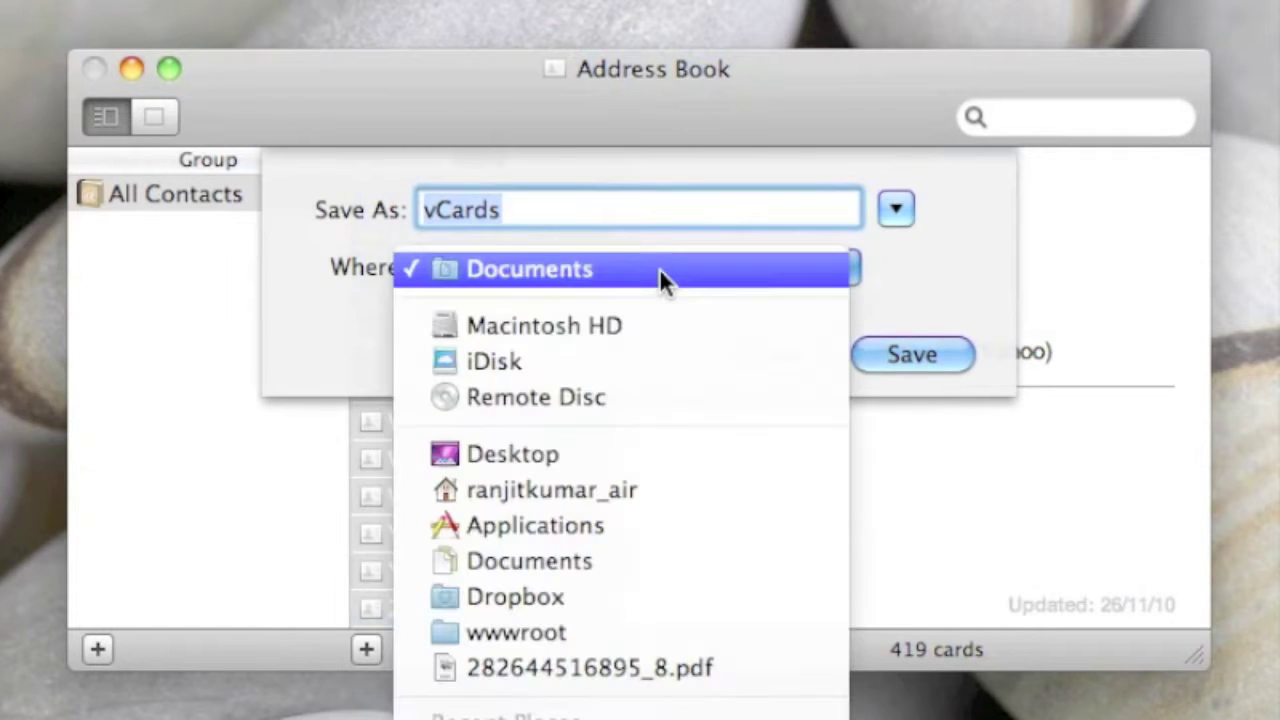
click(568, 457)
click(571, 211)
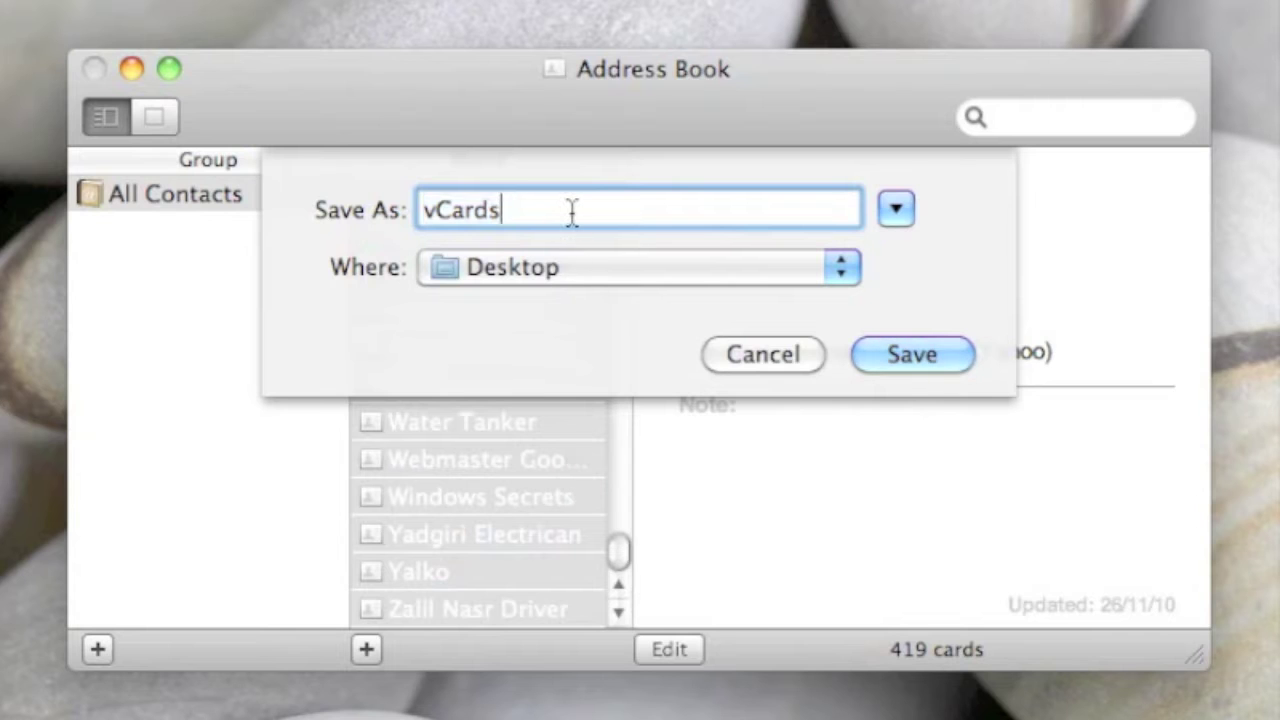
key(Left)
key(Left)
key(Left)
key(Left)
key(Left)
key(Left)
text(backup_)
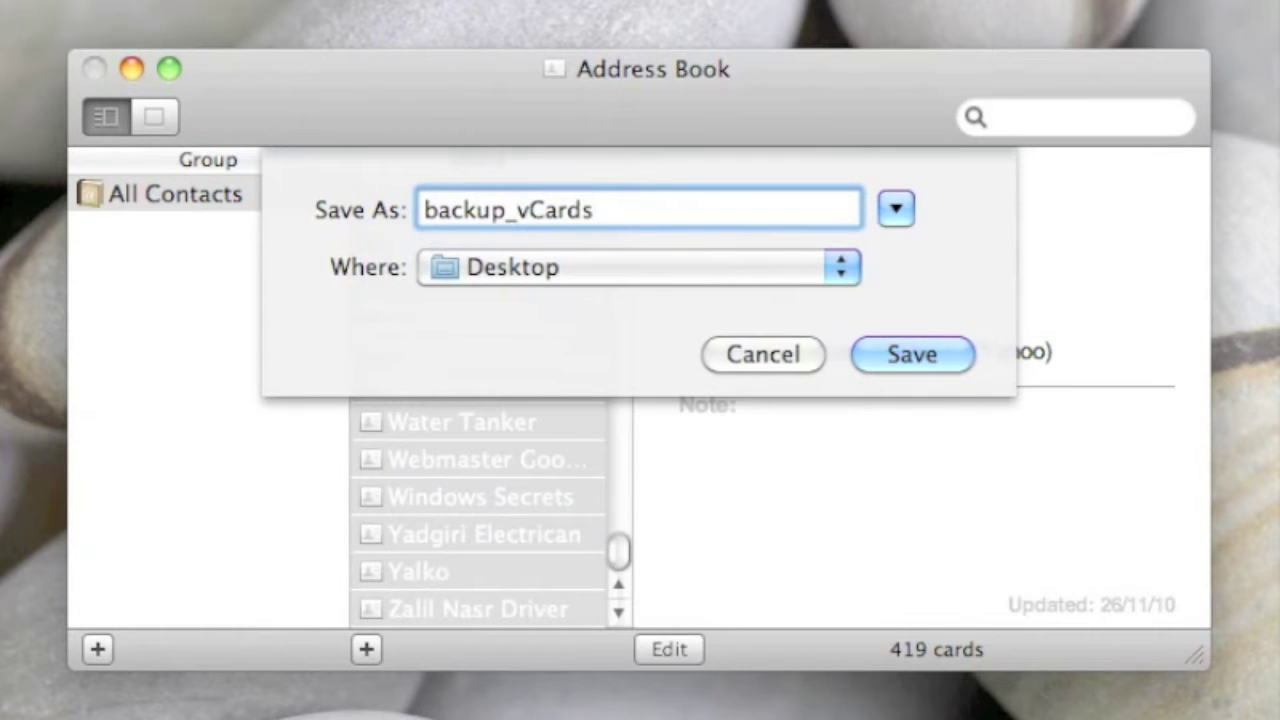
click(922, 355)
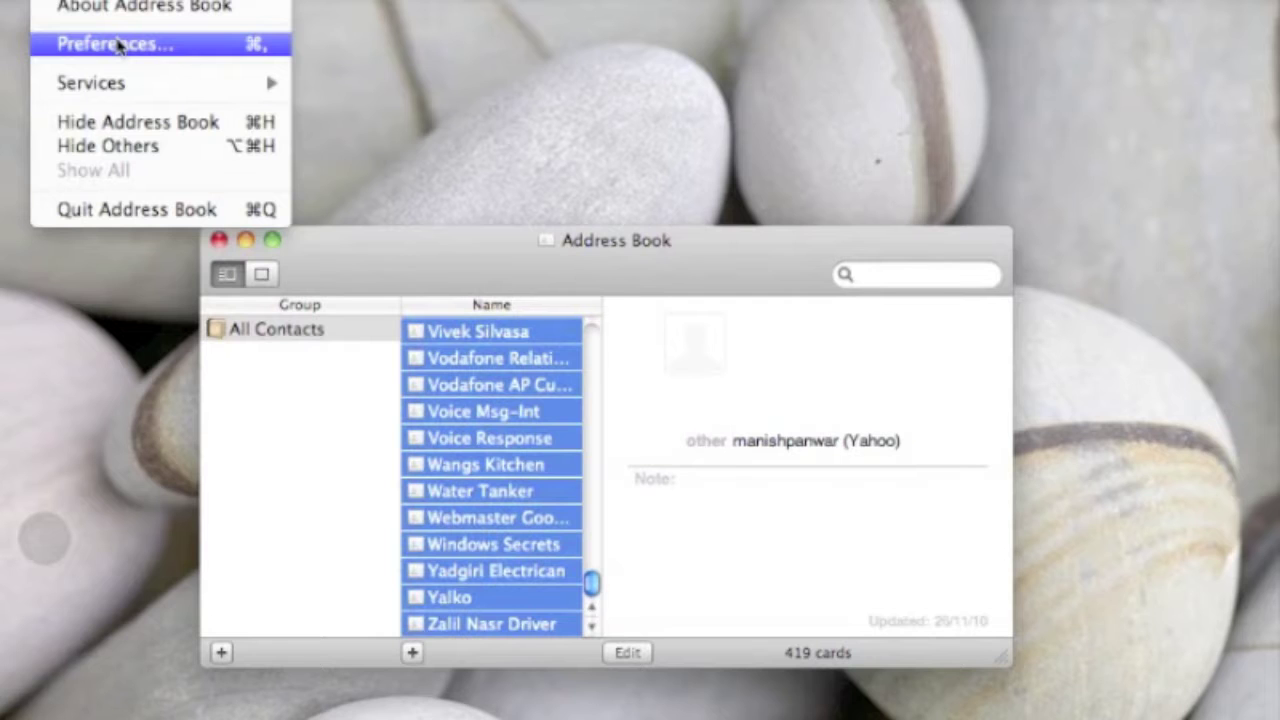
Step: Show the Accounts preferences with MobileMe, Yahoo and Google sync options
click(170, 45)
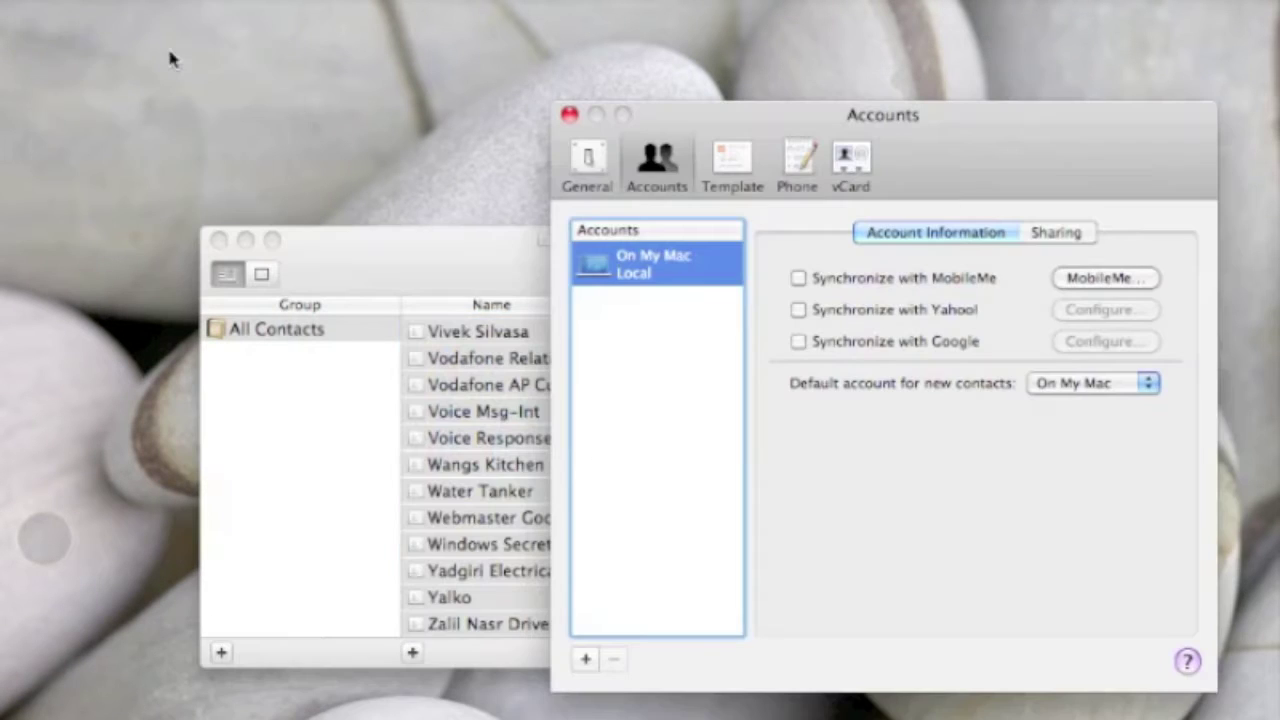
click(596, 176)
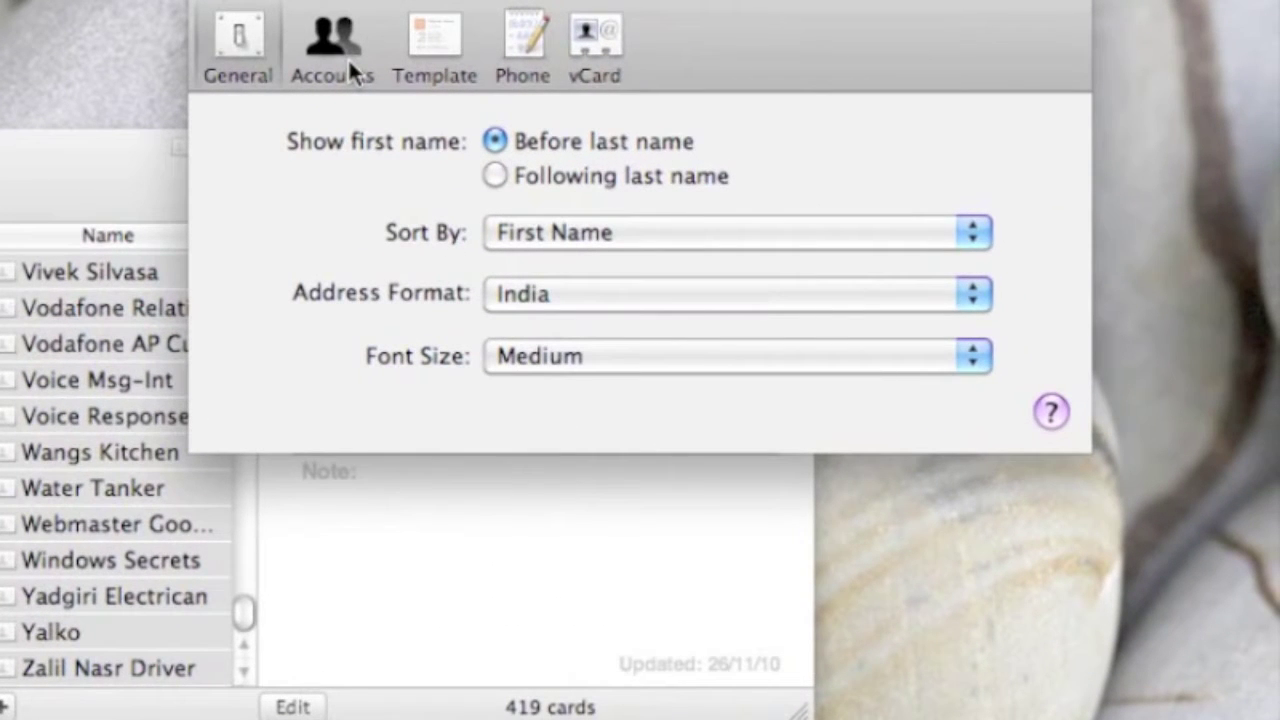
click(340, 50)
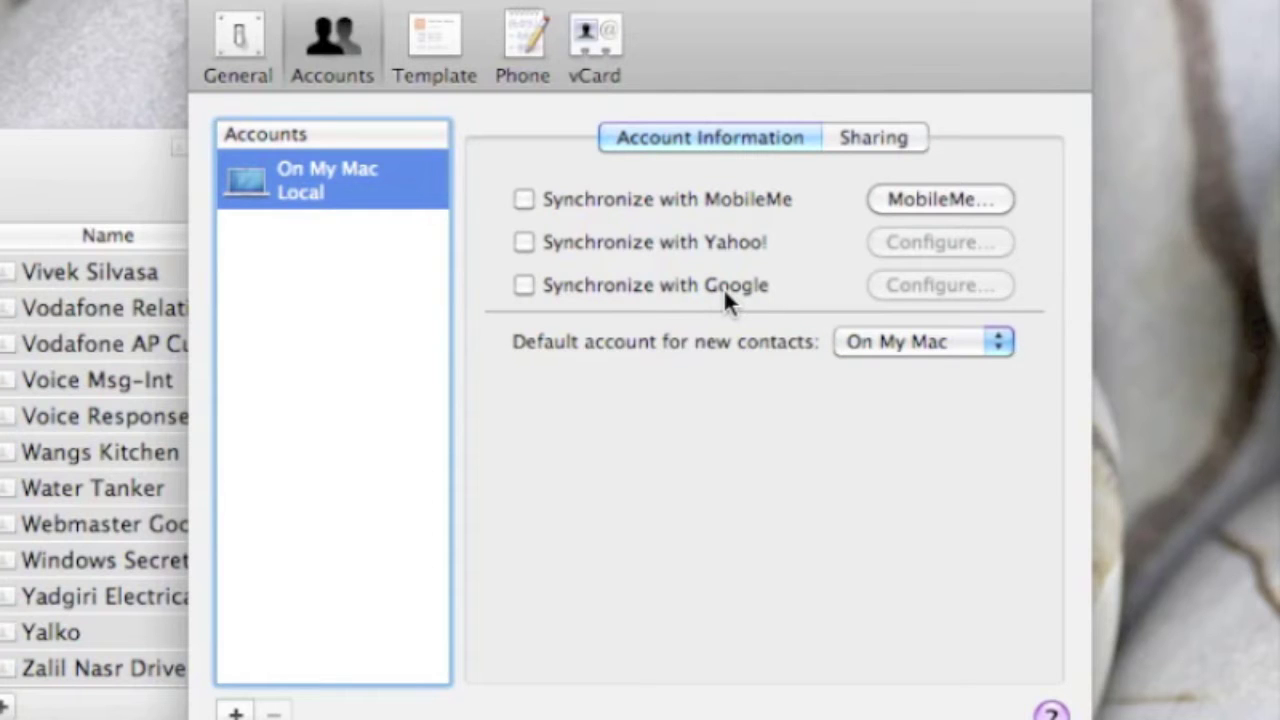
Step: Turn on Synchronize with Google, accept Google's sync agreement and close the sign-in prompt
click(537, 284)
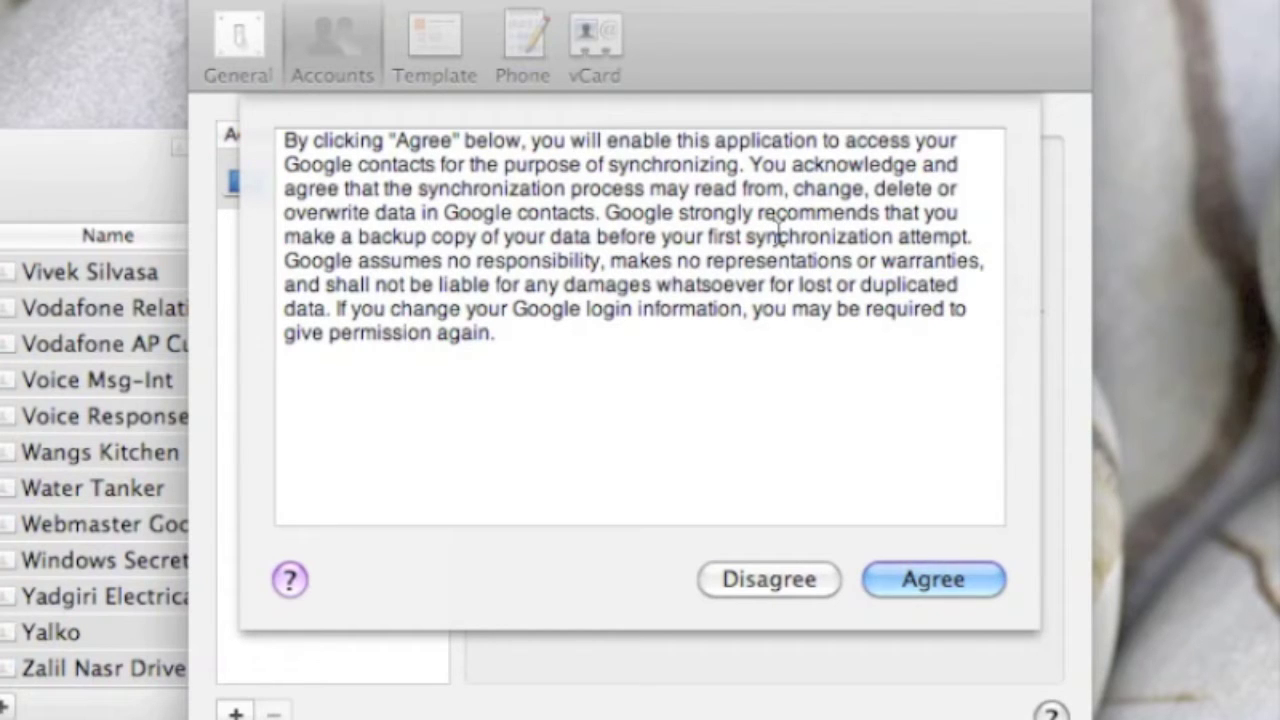
click(933, 581)
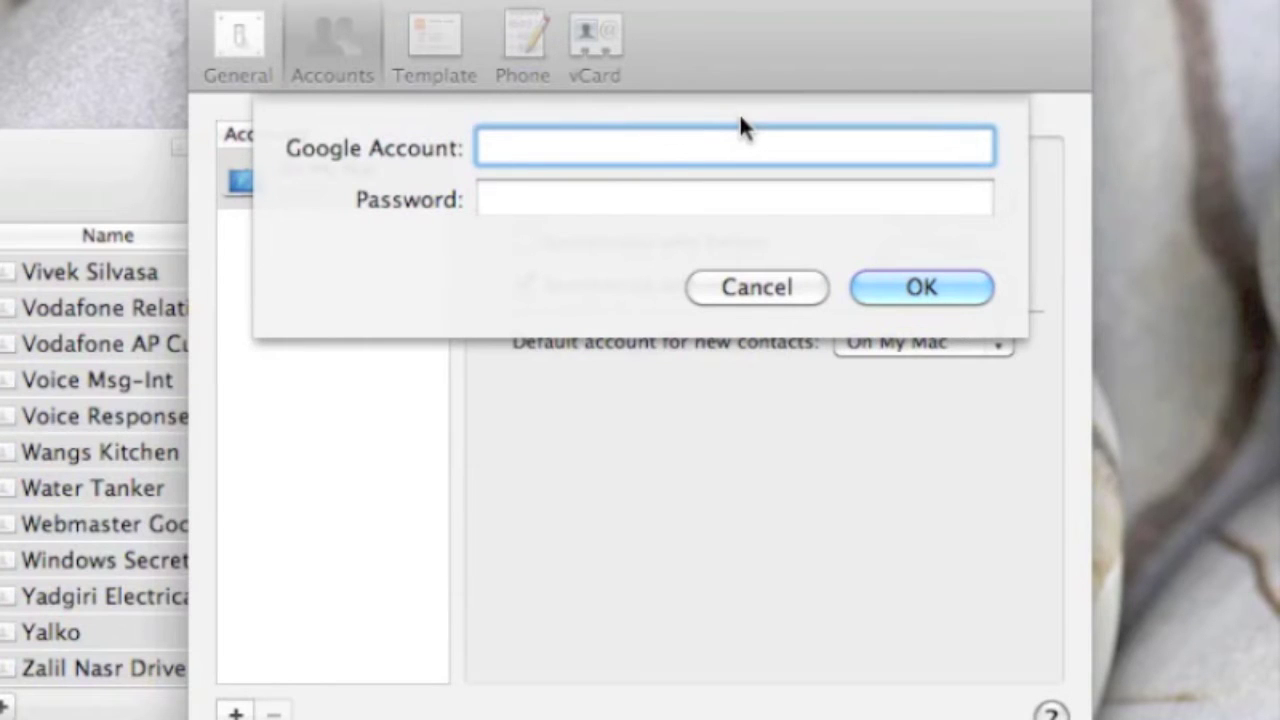
key(Escape)
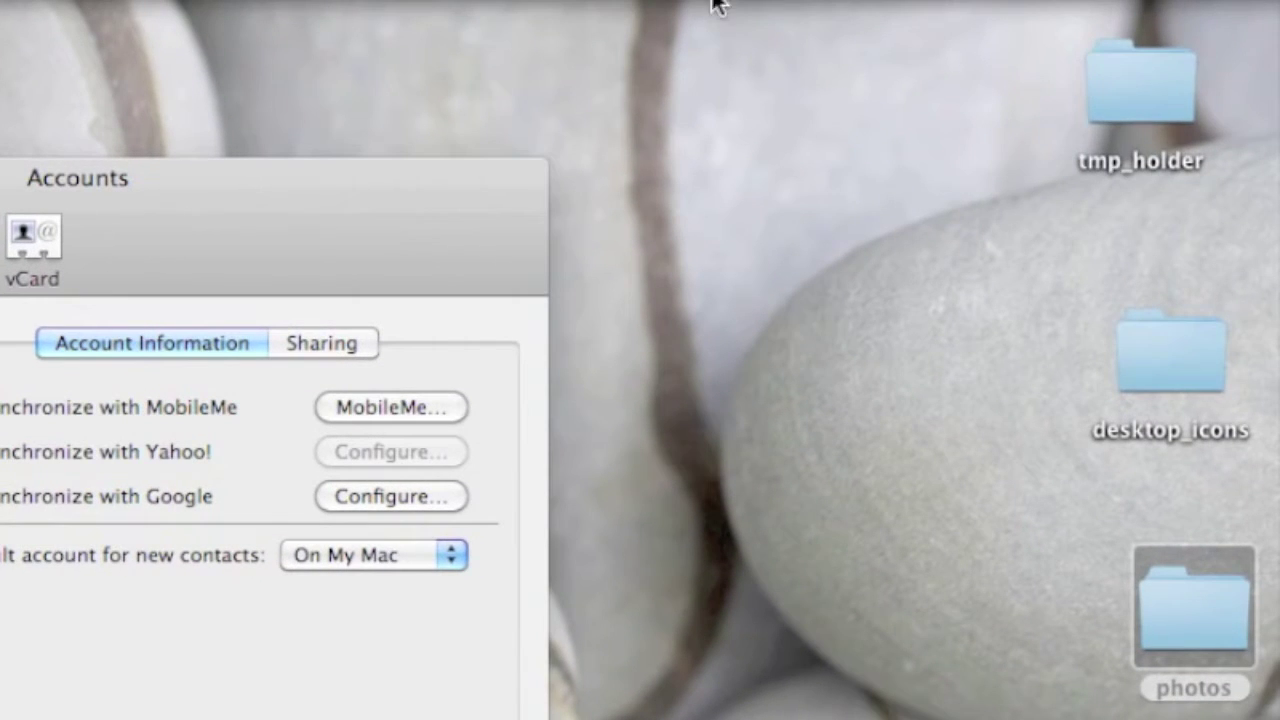
Step: Run Sync Now from the menu-bar sync icon
click(727, 2)
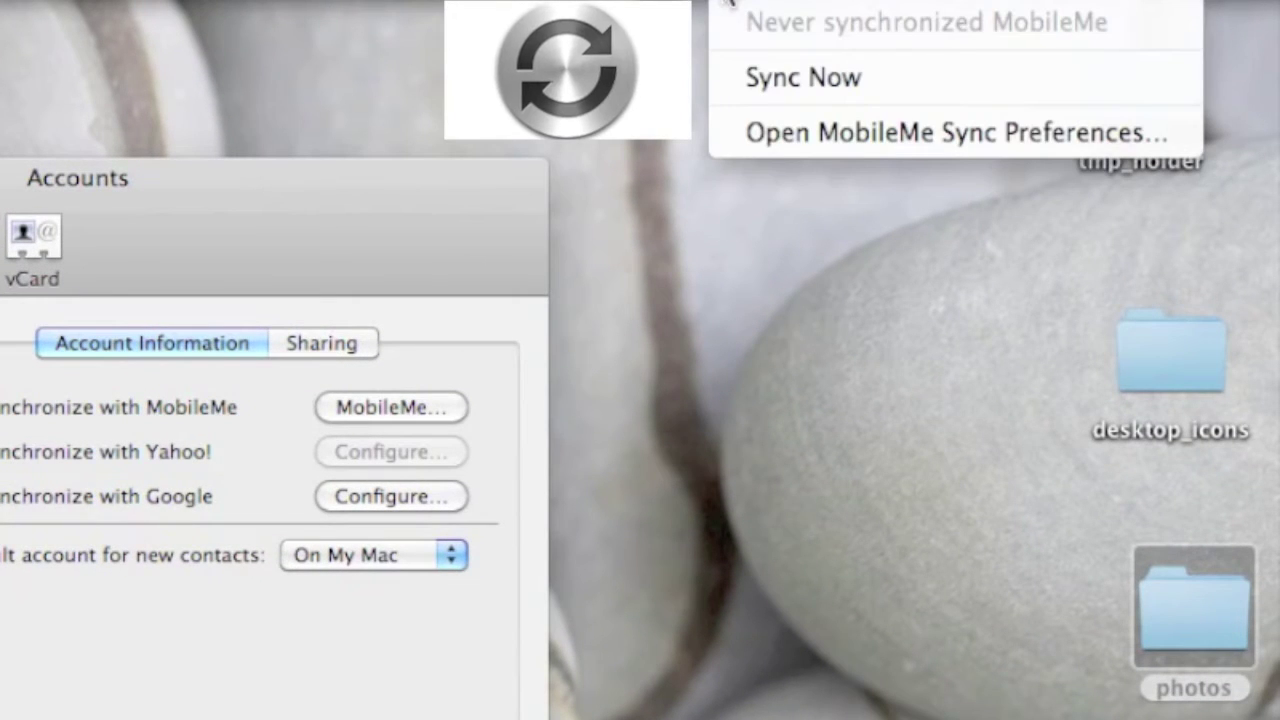
click(748, 77)
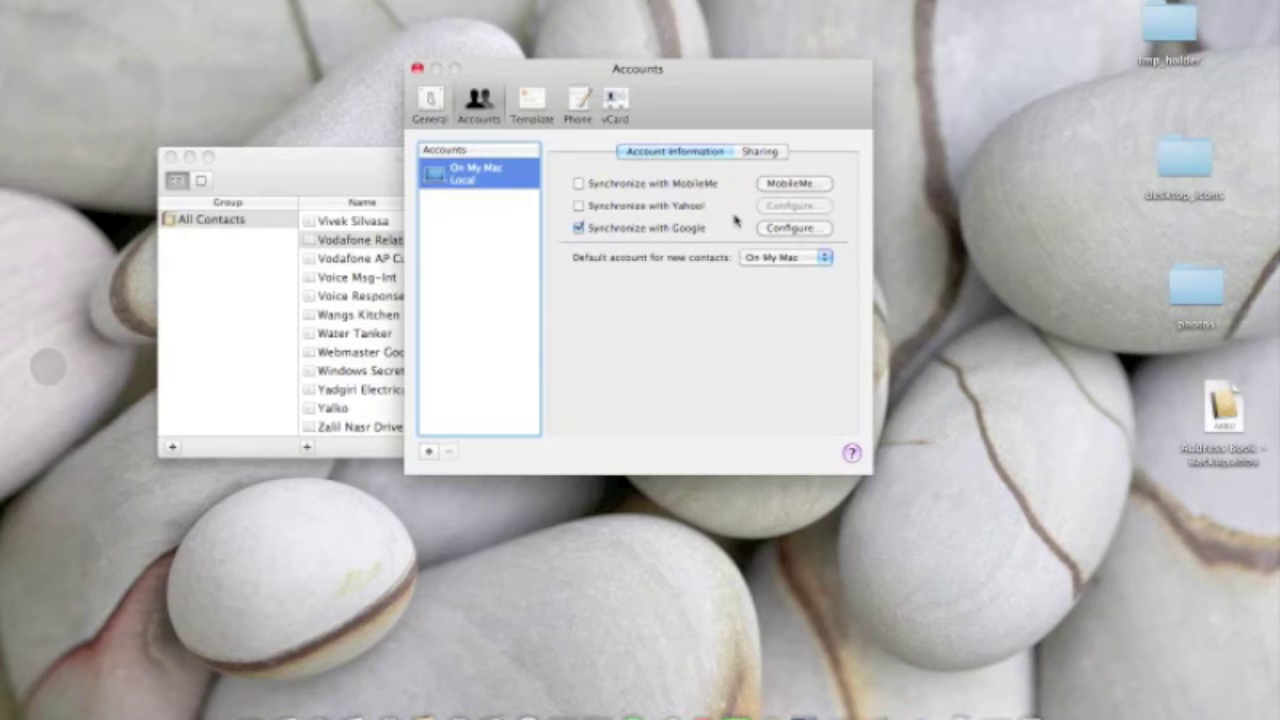
click(338, 171)
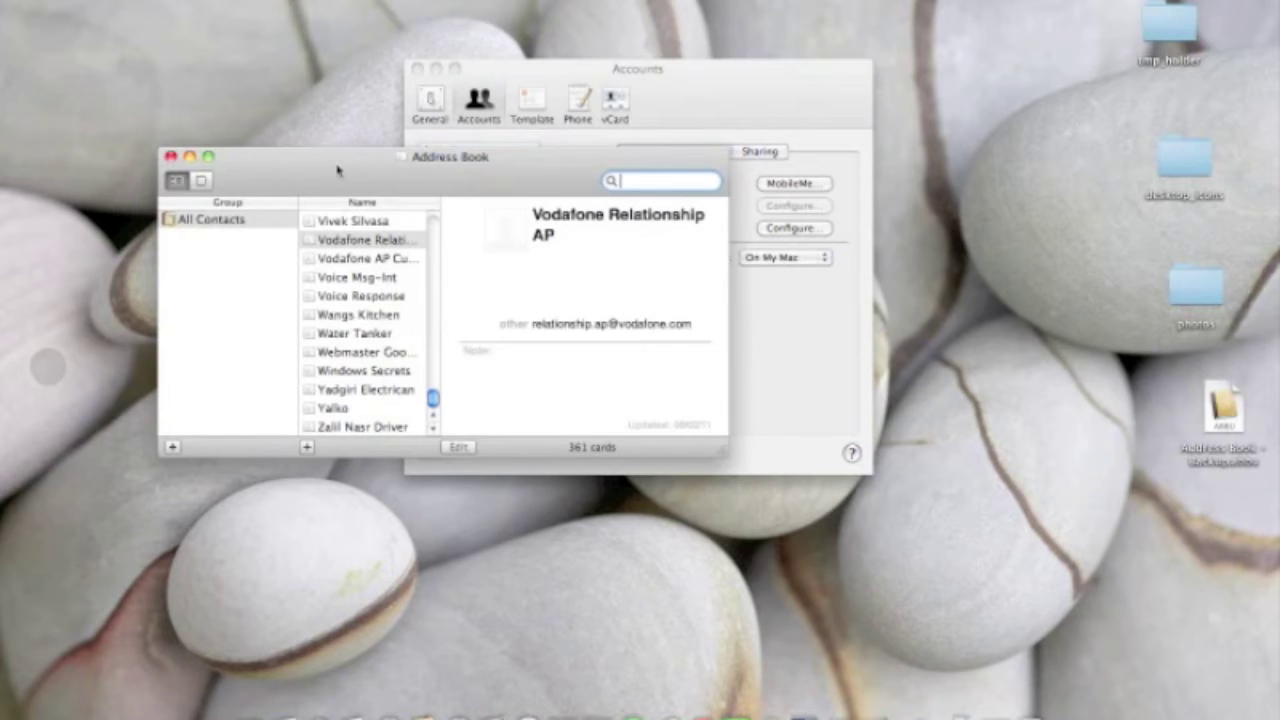
Step: Select and delete every contact card, leaving All Contacts at 0 cards
click(360, 241)
key(super+a)
key(Delete)
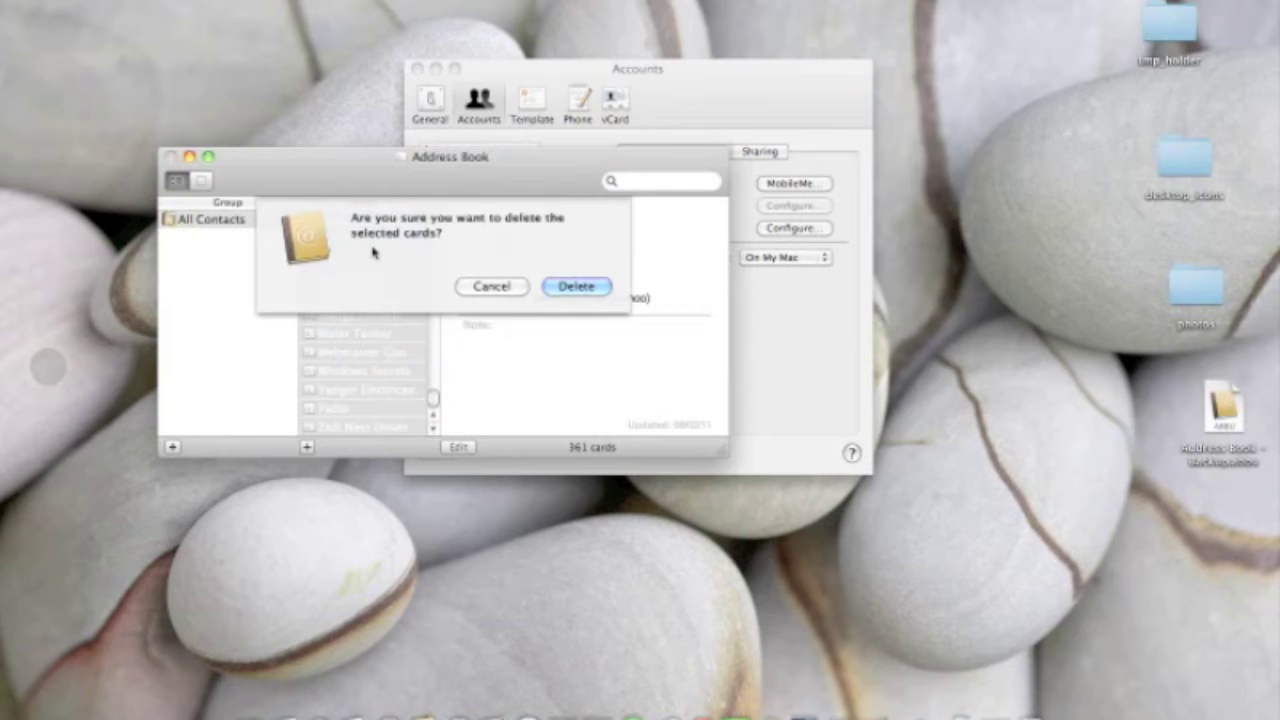
click(575, 286)
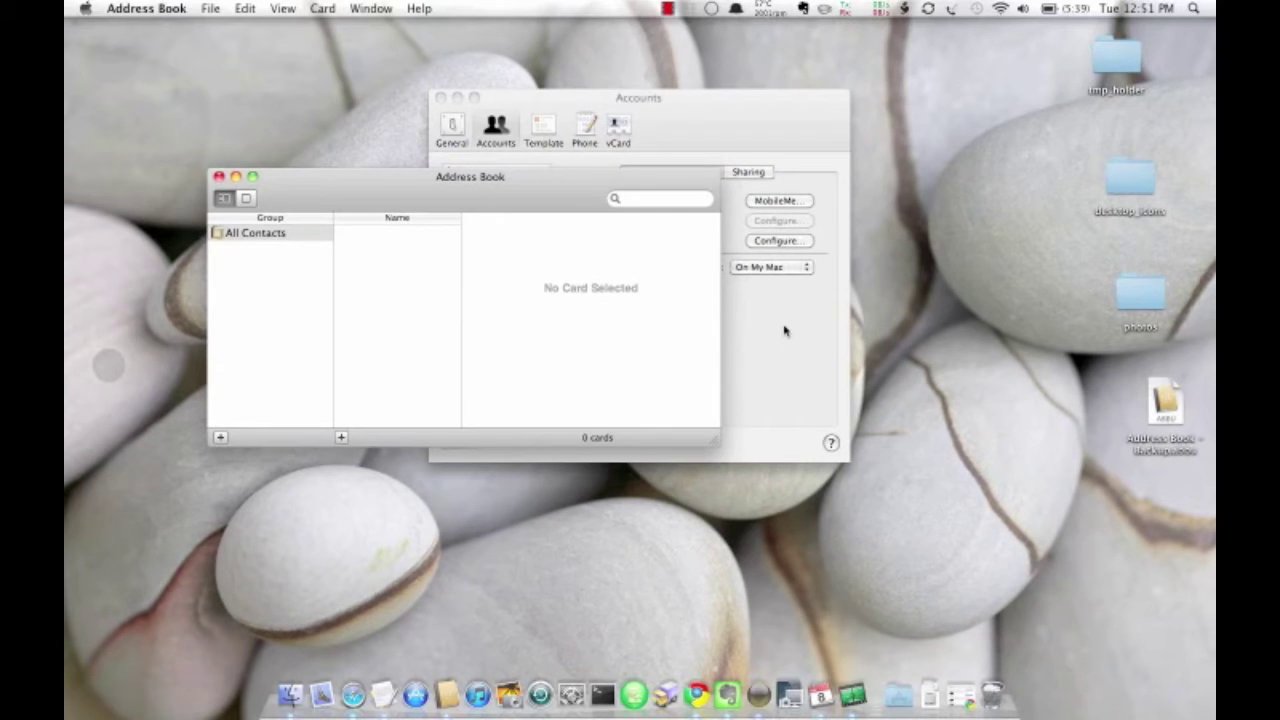
click(784, 331)
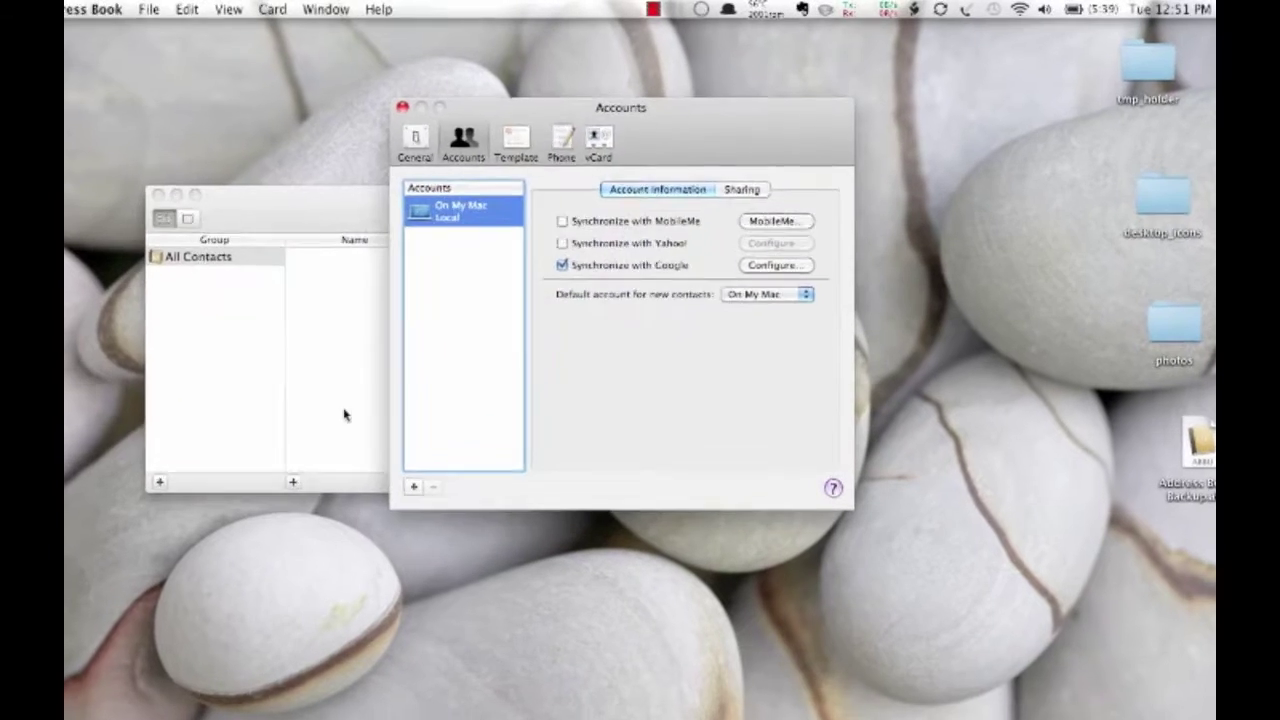
click(384, 380)
click(956, 11)
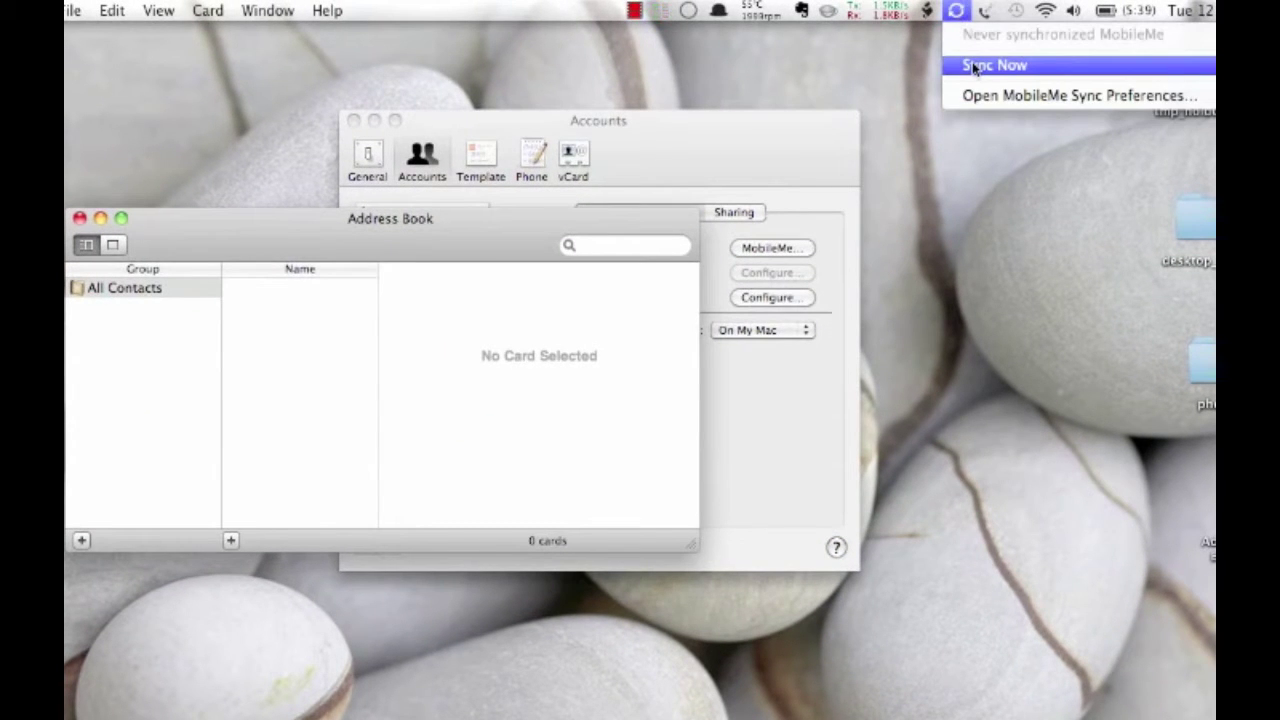
Step: Sync again so 361 contacts return from Google, and browse the refilled list
click(973, 65)
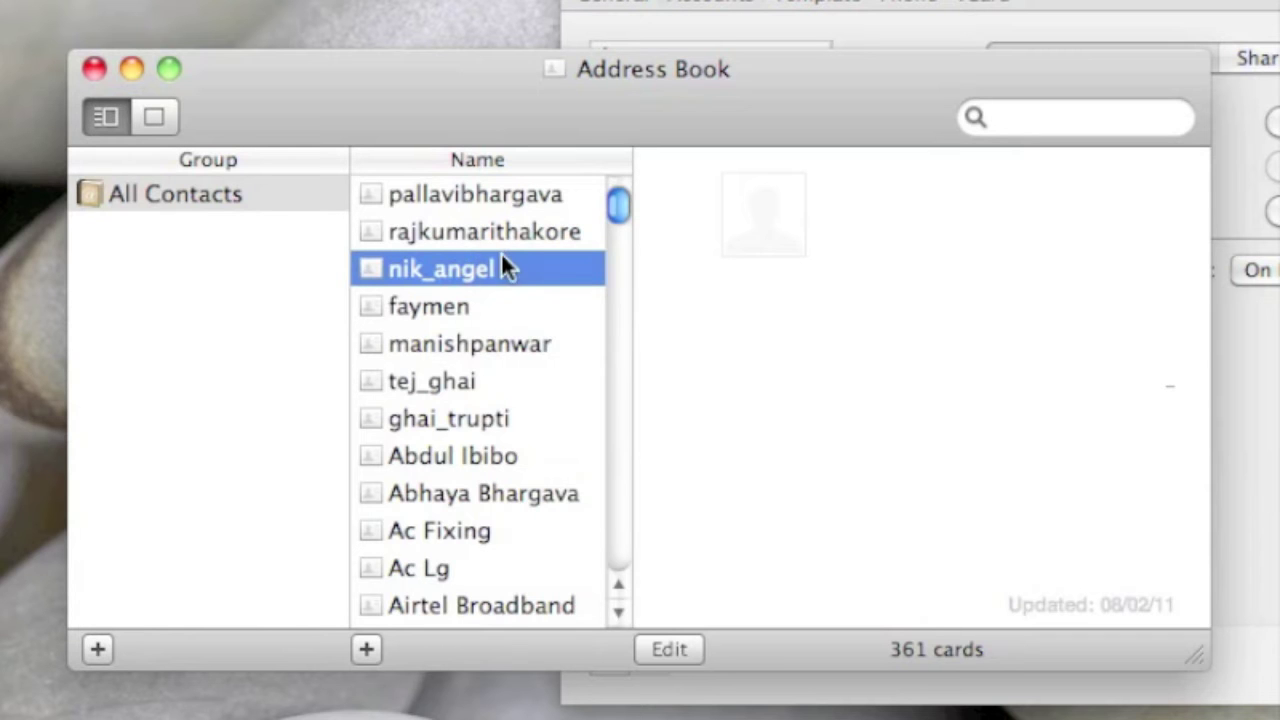
scroll(463, 237, down, 20)
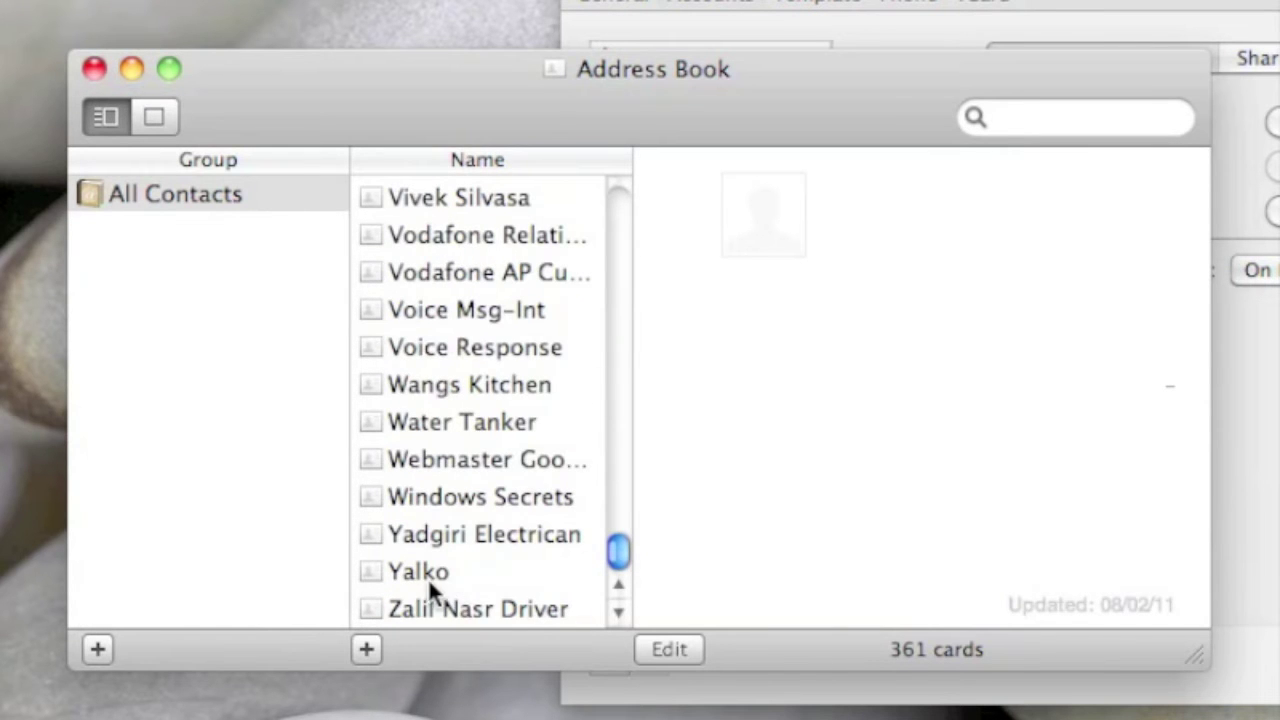
click(426, 578)
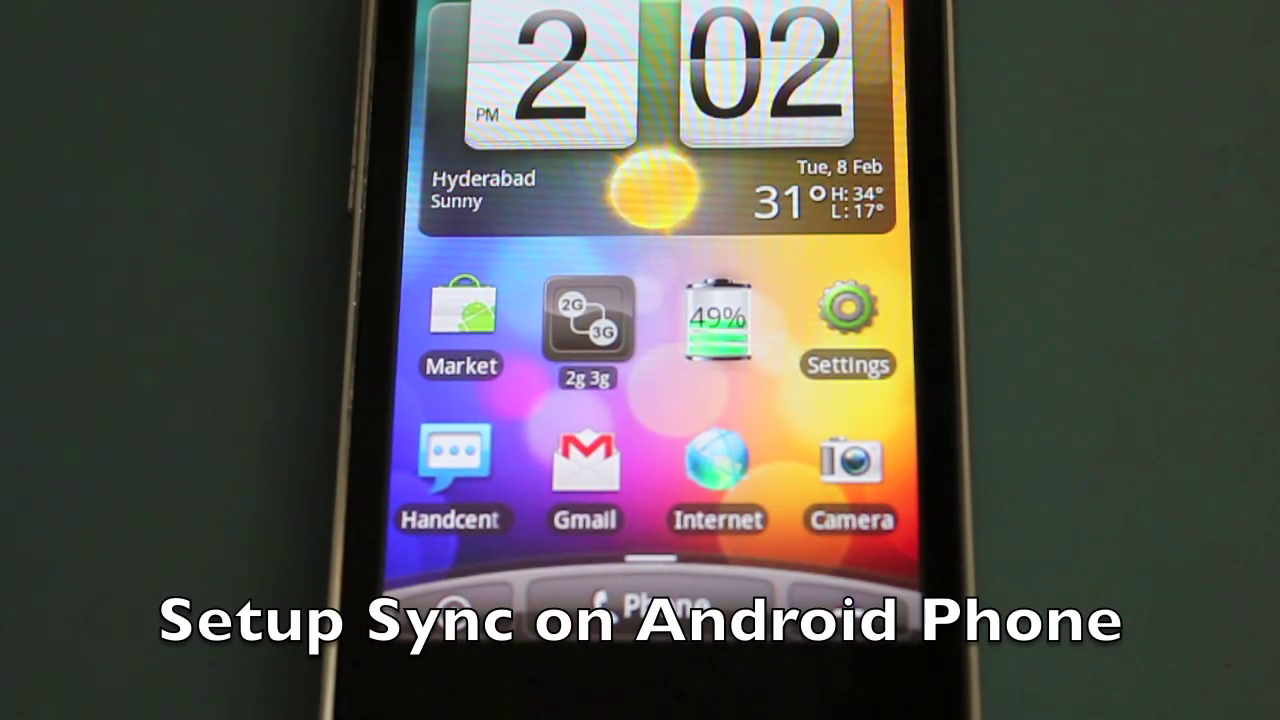
Step: On the Android phone, open Settings > Accounts & sync and select the Google account
key(Menu)
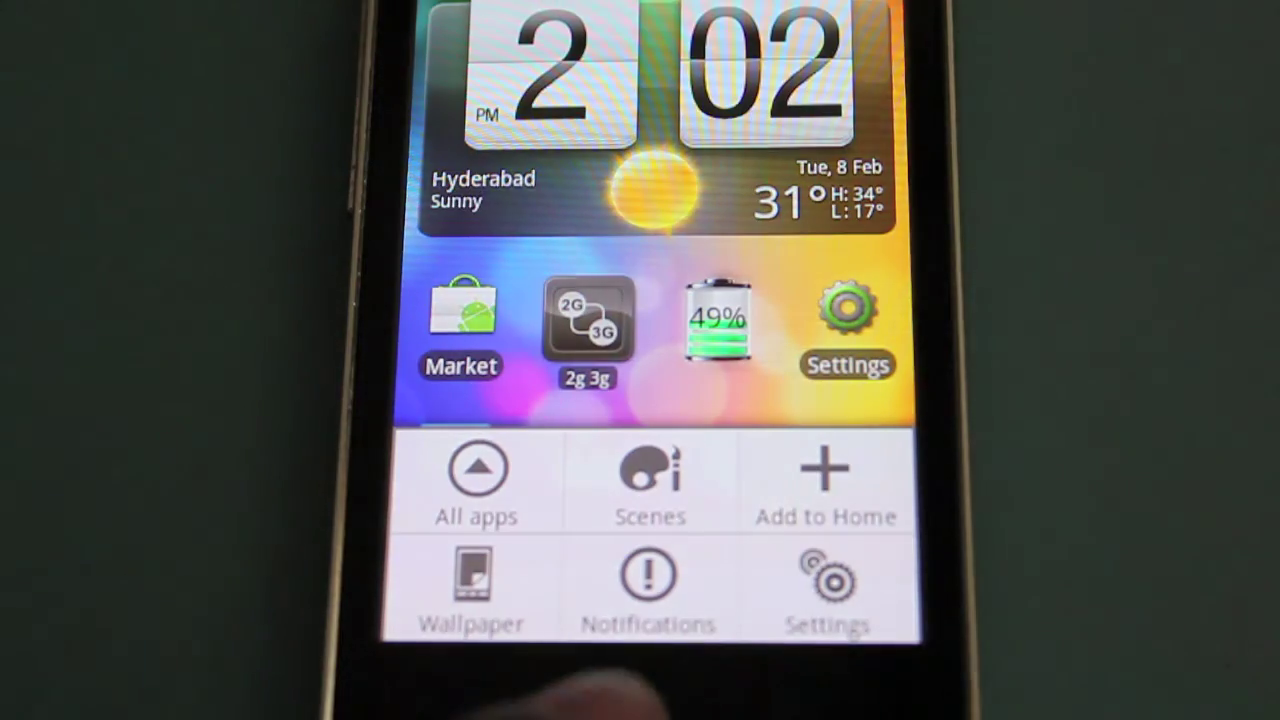
click(830, 585)
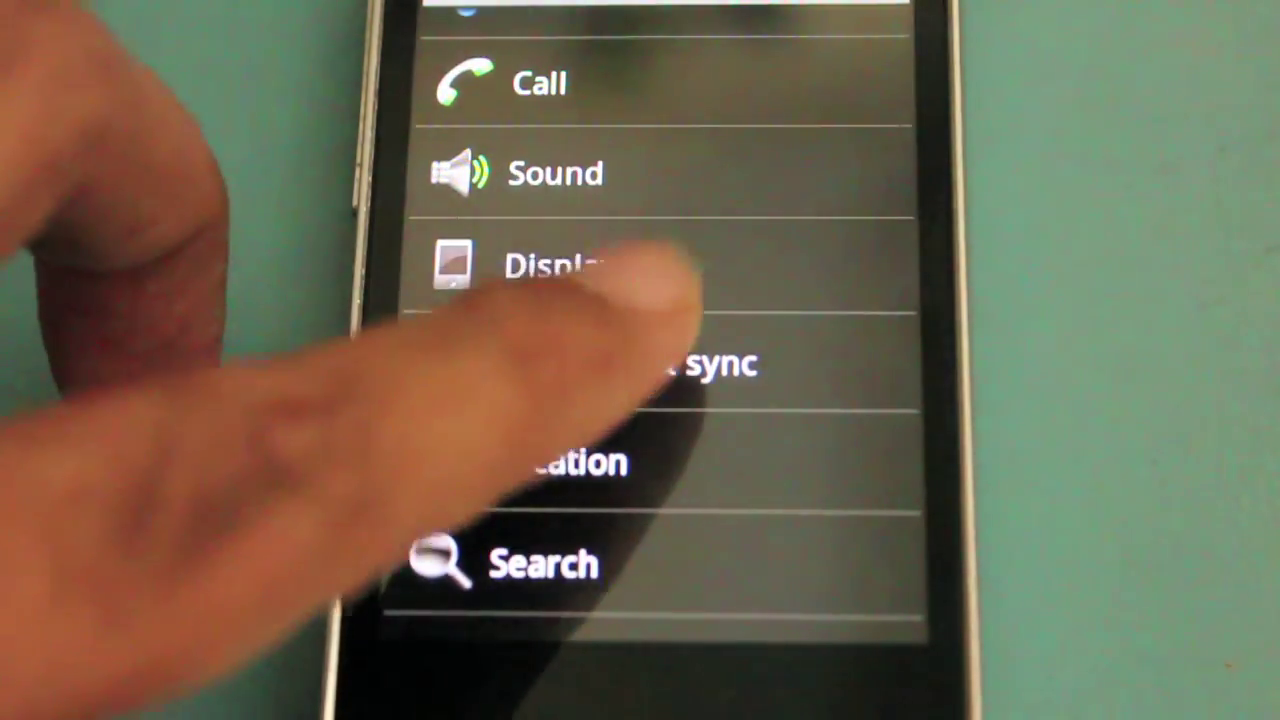
click(627, 362)
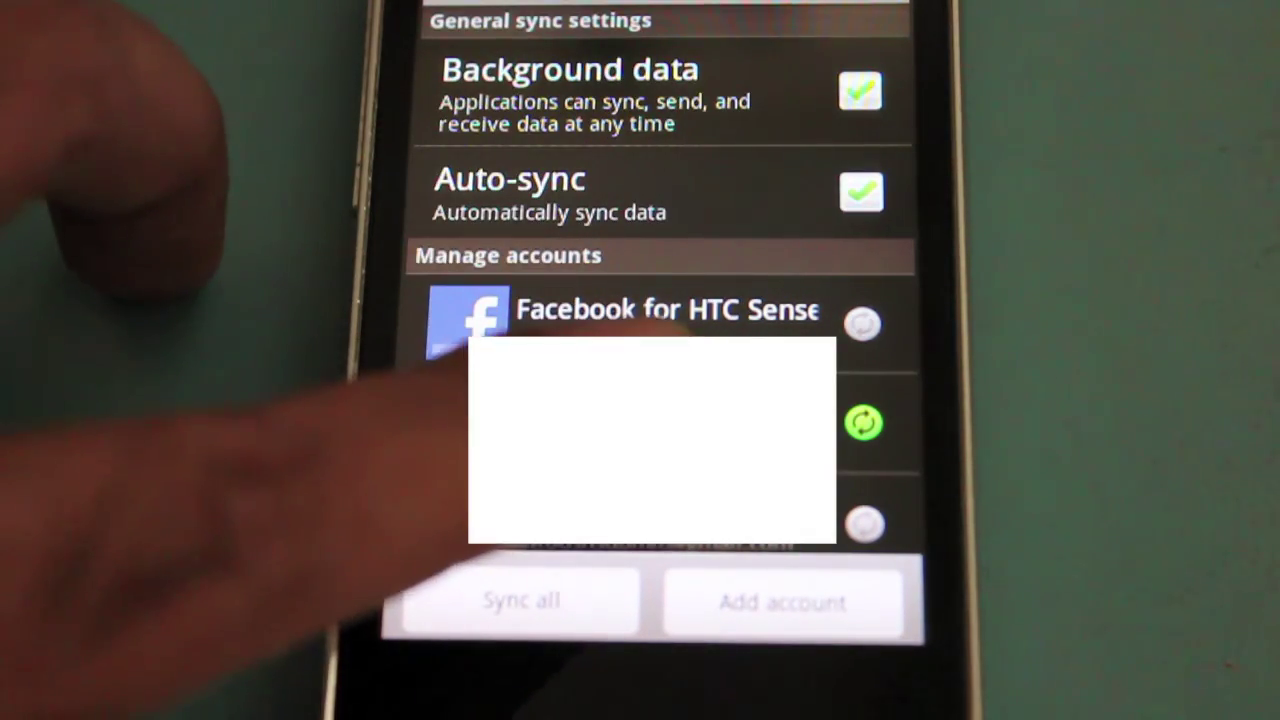
click(460, 420)
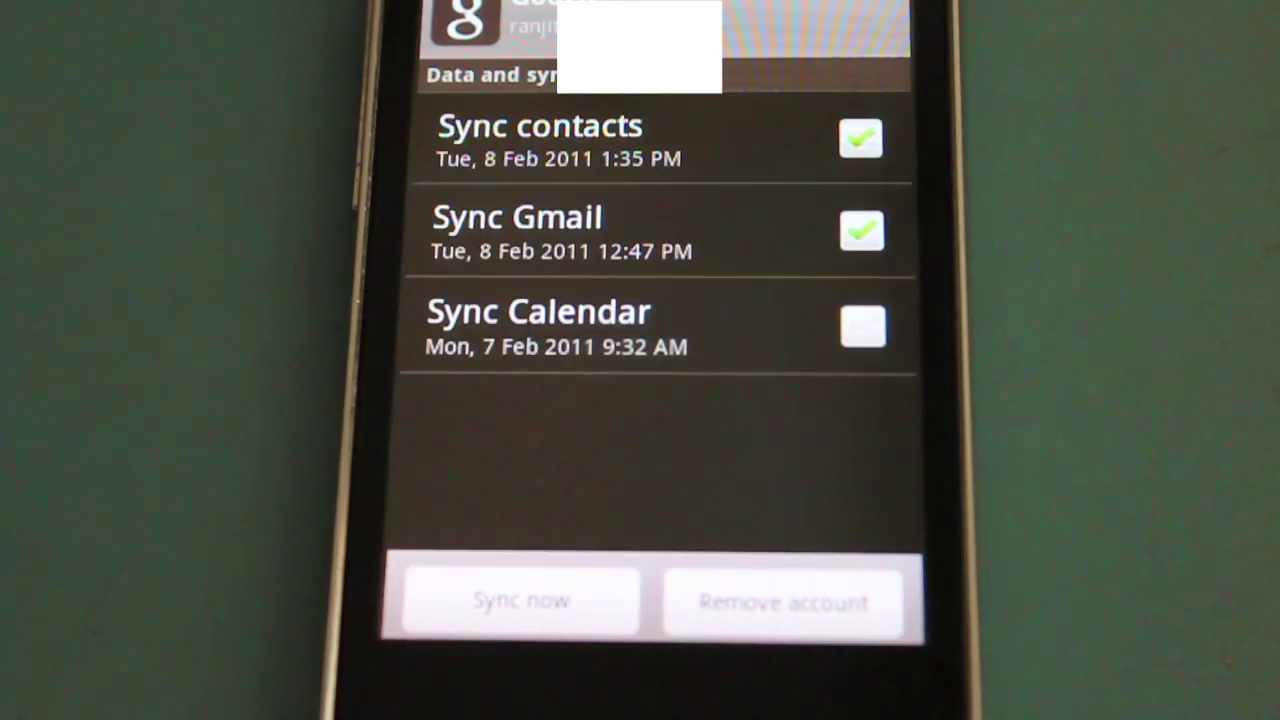